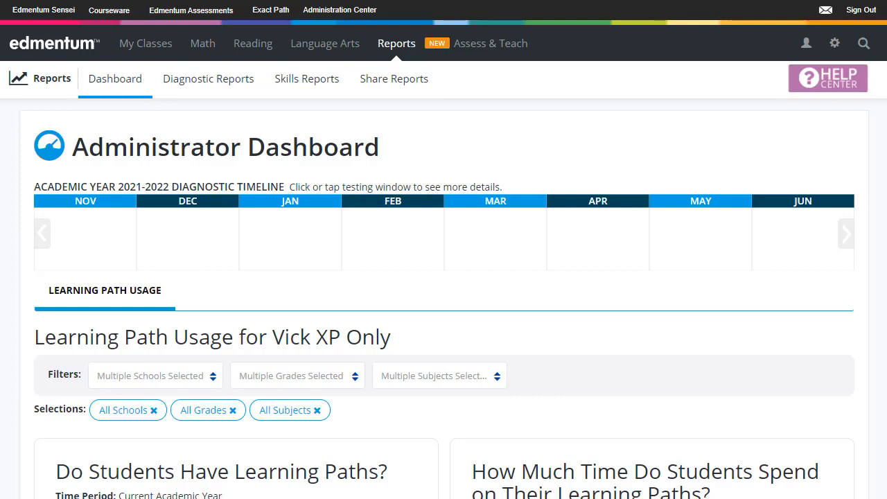
Step: Open the settings and go to the Academic Years And Standards page
{"action": "left_click", "coordinate": [834, 44]}
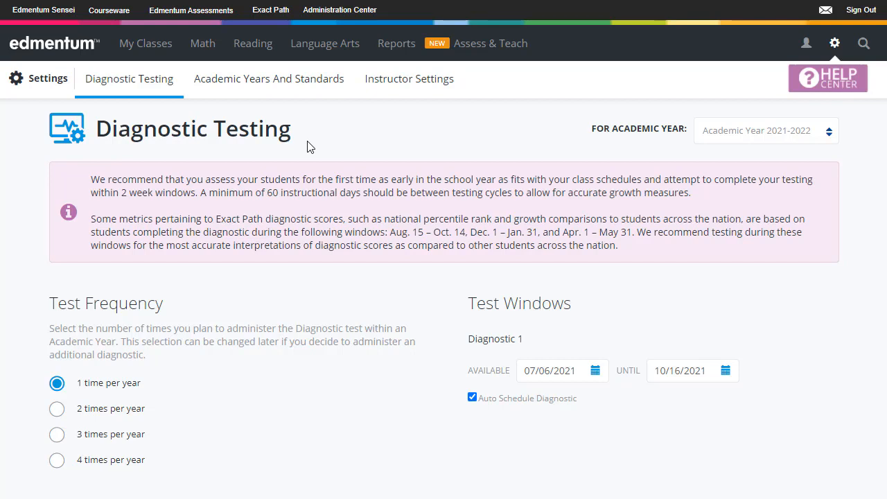
{"action": "left_click", "coordinate": [259, 89]}
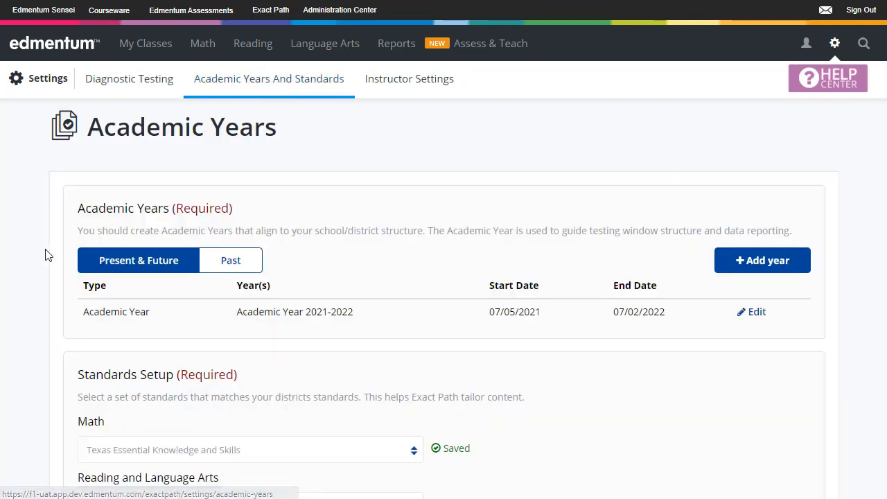
{"action": "scroll", "coordinate": [73, 213], "scroll_direction": "down", "scroll_amount": 1}
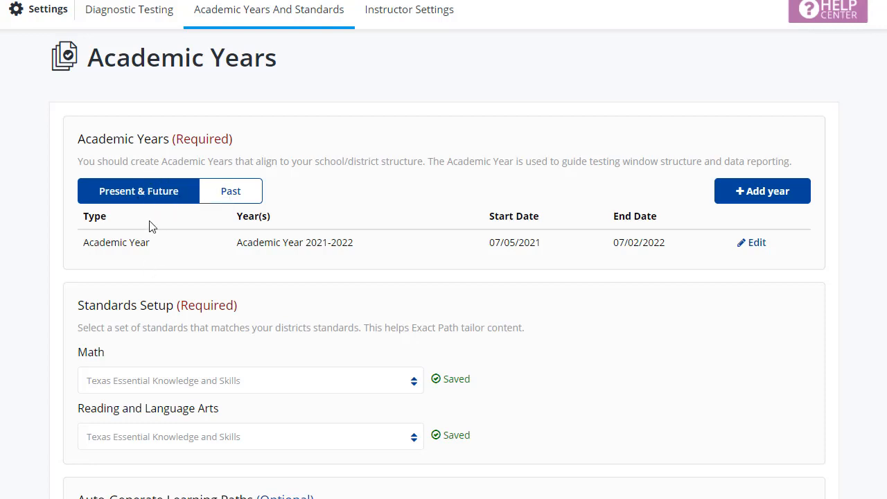
{"action": "scroll", "coordinate": [265, 260], "scroll_direction": "down", "scroll_amount": 1}
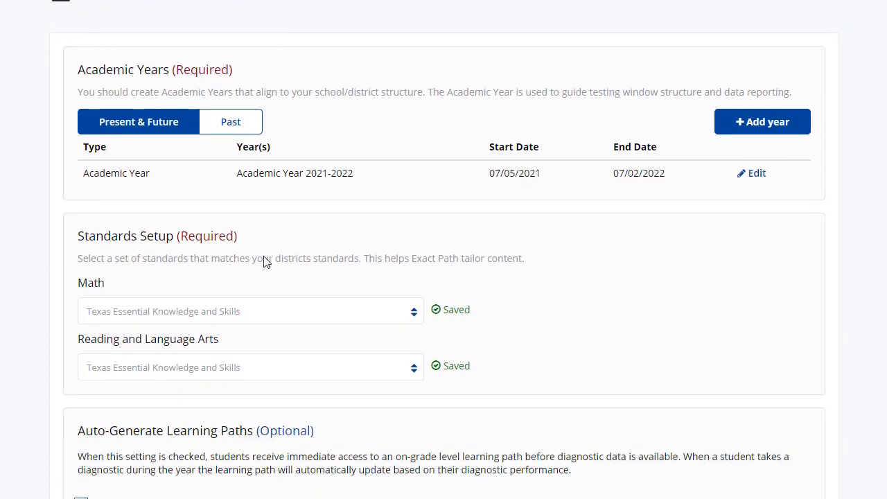
Step: Add a new Academic Year row for 2022-2023 with a start date of 08/02/2021
{"action": "left_click", "coordinate": [745, 131]}
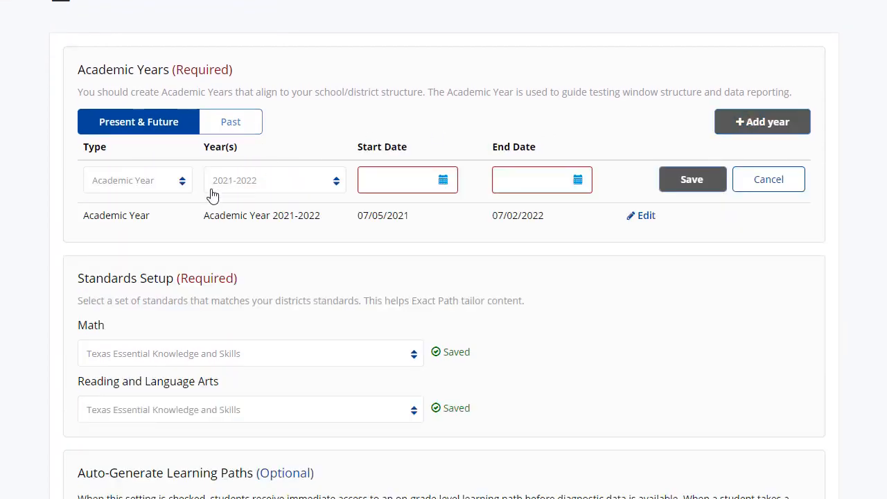
{"action": "left_click", "coordinate": [182, 182]}
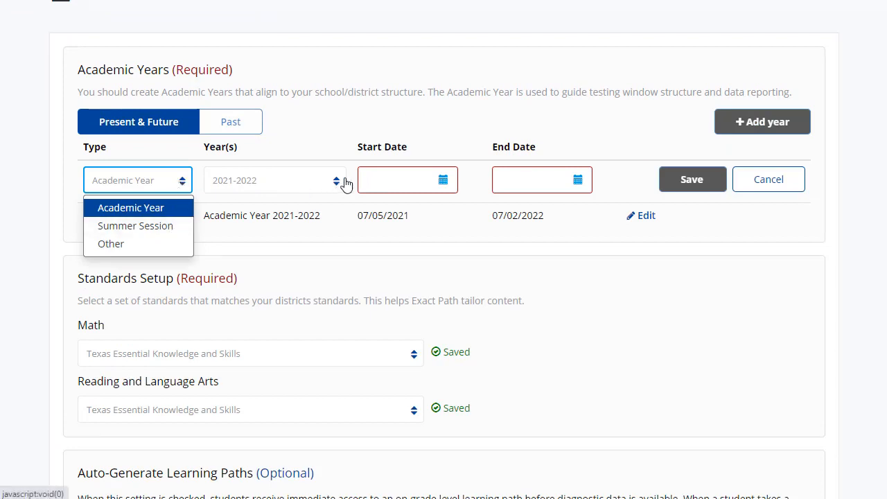
{"action": "left_click", "coordinate": [317, 182]}
{"action": "left_click", "coordinate": [303, 226]}
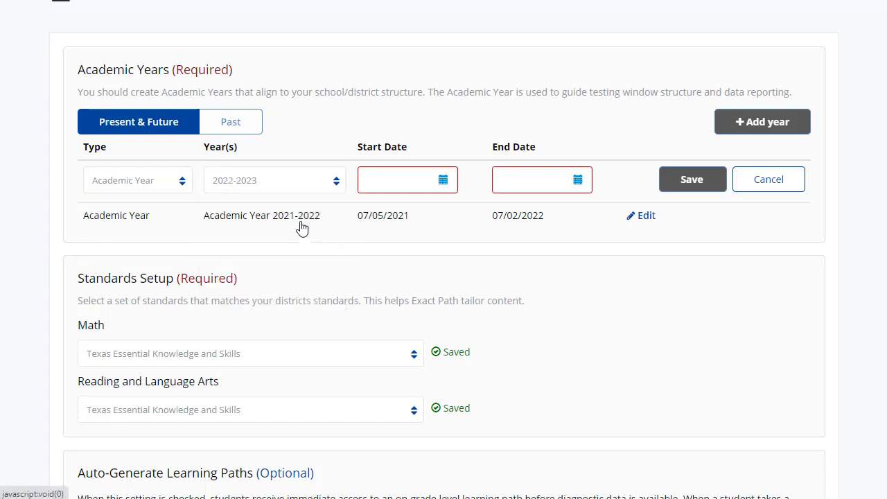
{"action": "left_click", "coordinate": [442, 180]}
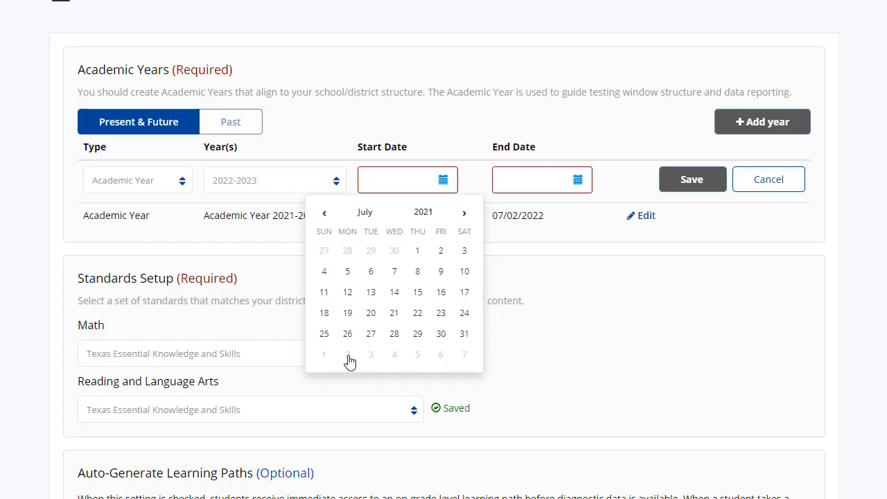
{"action": "left_click", "coordinate": [464, 213]}
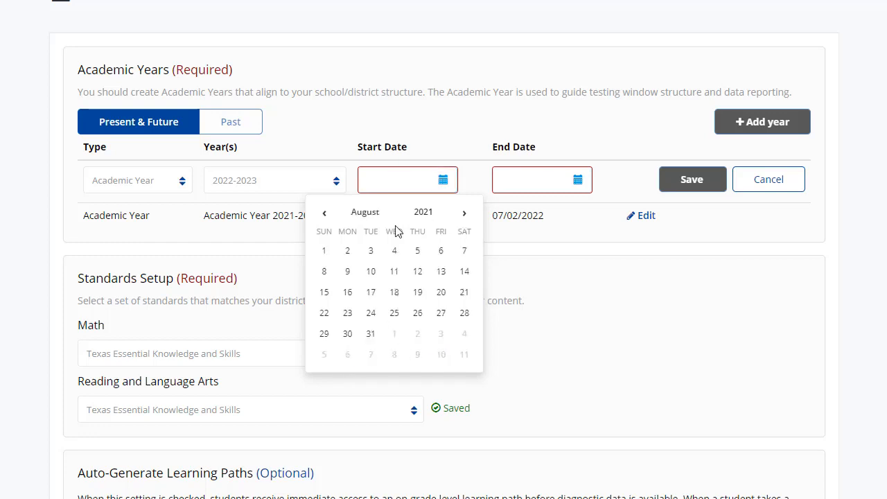
{"action": "left_click", "coordinate": [347, 250]}
Step: Set the new year's end date to 05/31/2022 and try to save it
{"action": "left_click", "coordinate": [577, 180]}
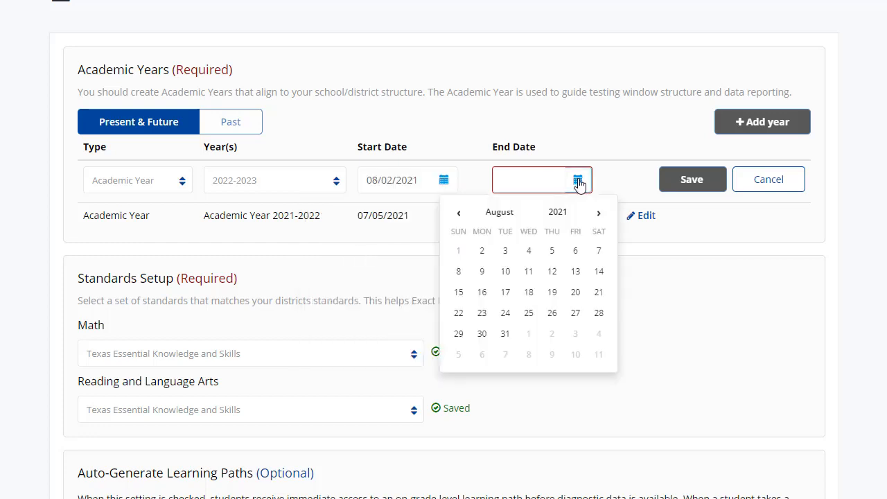
{"action": "left_click", "coordinate": [599, 213]}
{"action": "left_click", "coordinate": [599, 213]}
{"action": "left_click", "coordinate": [599, 213]}
{"action": "left_click", "coordinate": [598, 214]}
{"action": "left_click", "coordinate": [599, 213]}
{"action": "left_click", "coordinate": [598, 213]}
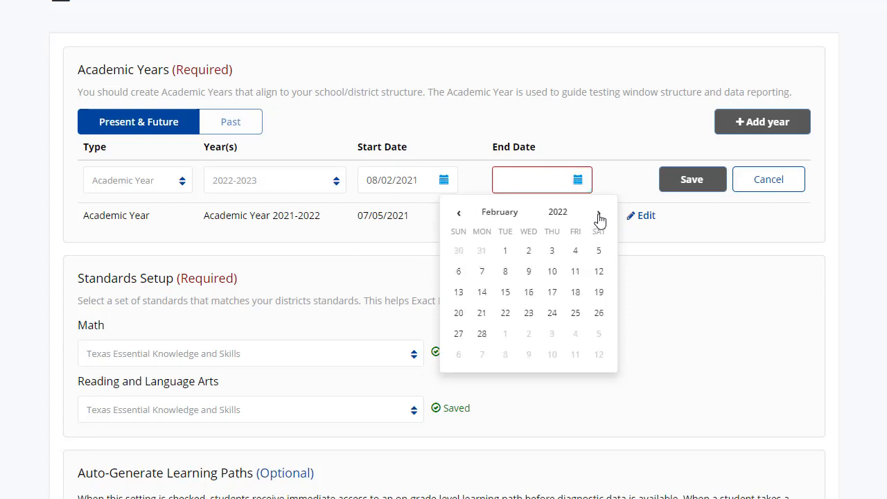
{"action": "left_click", "coordinate": [598, 213]}
{"action": "left_click", "coordinate": [599, 213]}
{"action": "left_click", "coordinate": [598, 214]}
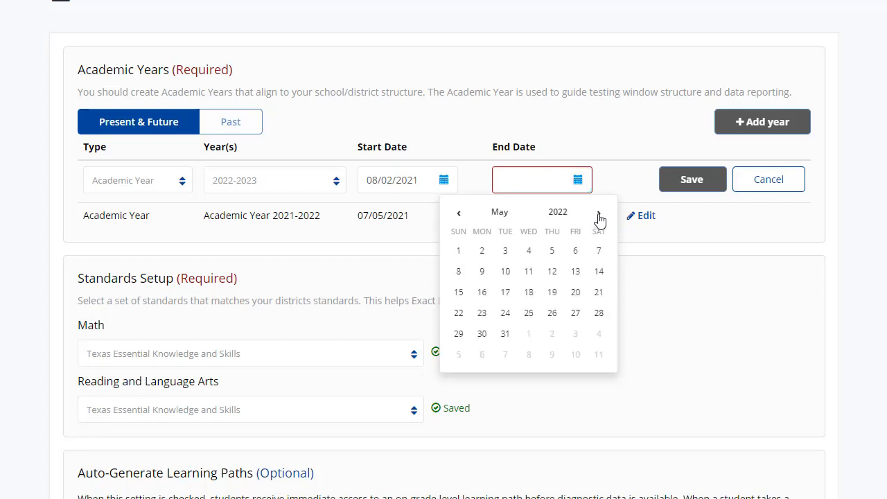
{"action": "left_click", "coordinate": [505, 333]}
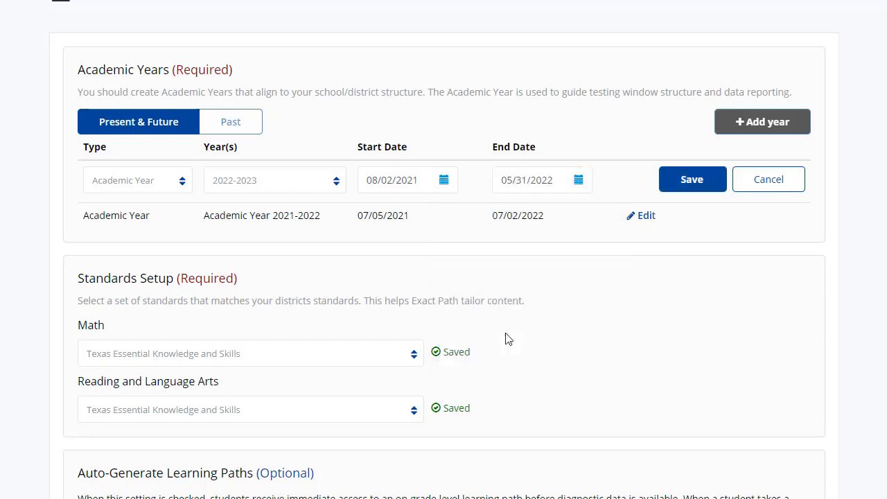
{"action": "left_click", "coordinate": [690, 181]}
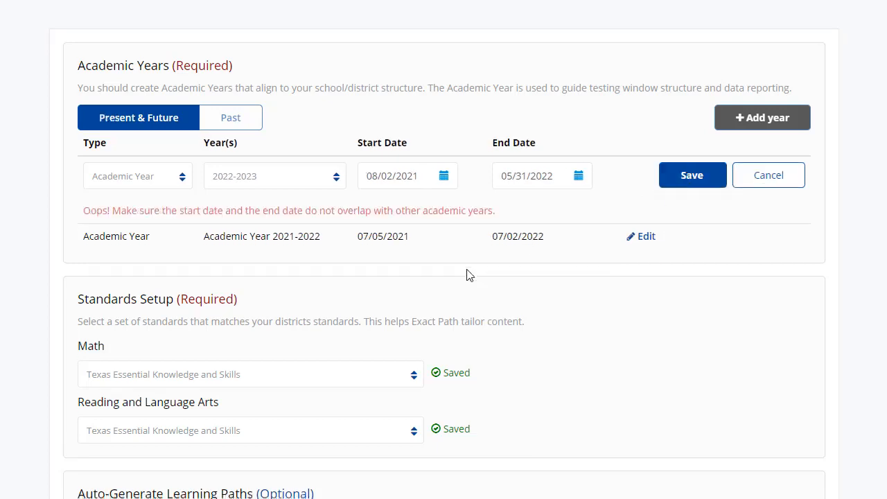
{"action": "scroll", "coordinate": [469, 275], "scroll_direction": "down", "scroll_amount": 2}
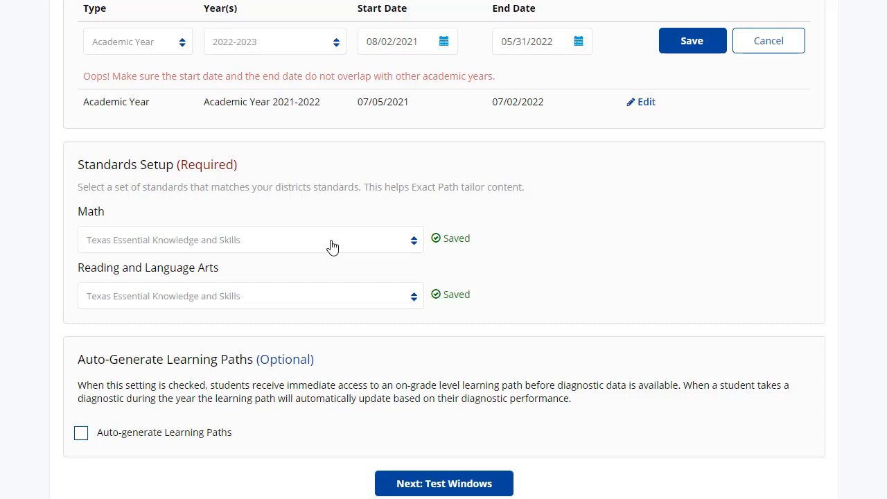
{"action": "scroll", "coordinate": [211, 367], "scroll_direction": "down", "scroll_amount": 2}
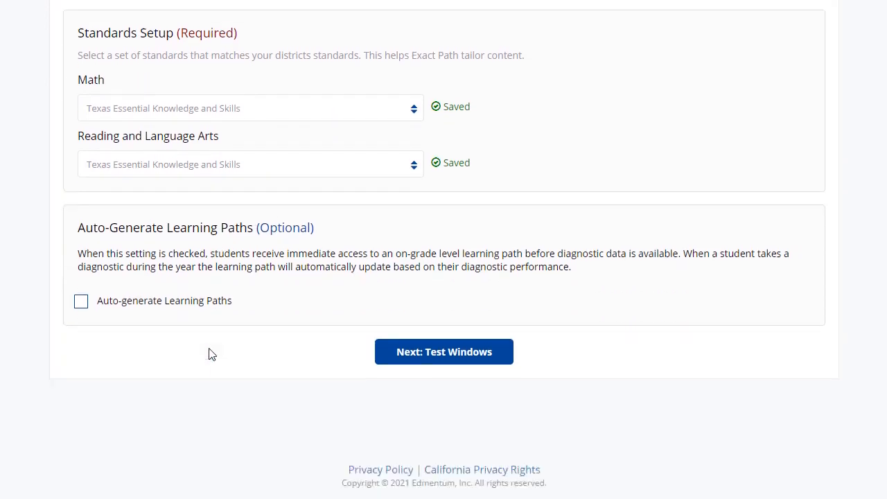
{"action": "left_click", "coordinate": [81, 295]}
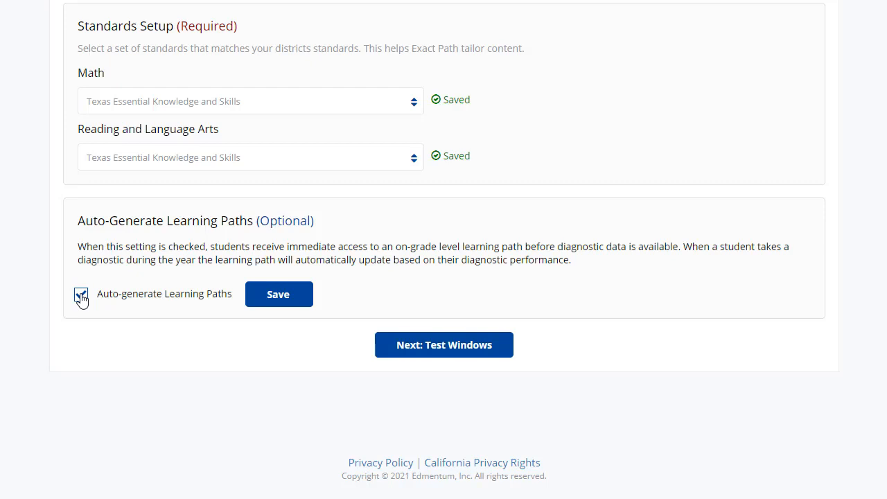
{"action": "left_click", "coordinate": [82, 296]}
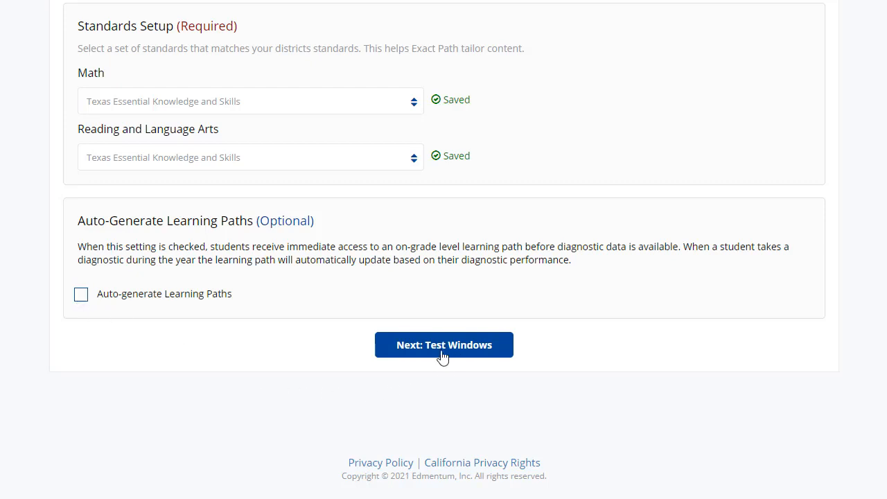
Step: Proceed to the Test Windows settings
{"action": "left_click", "coordinate": [464, 357]}
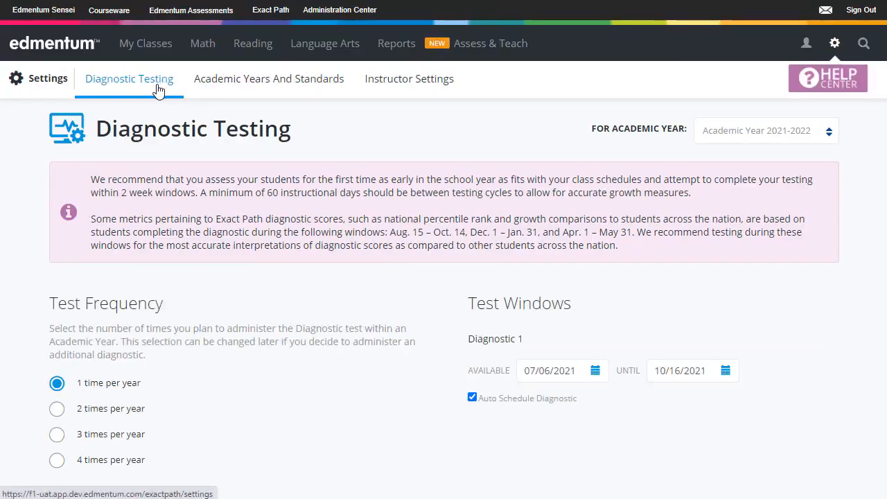
{"action": "scroll", "coordinate": [291, 350], "scroll_direction": "down", "scroll_amount": 1}
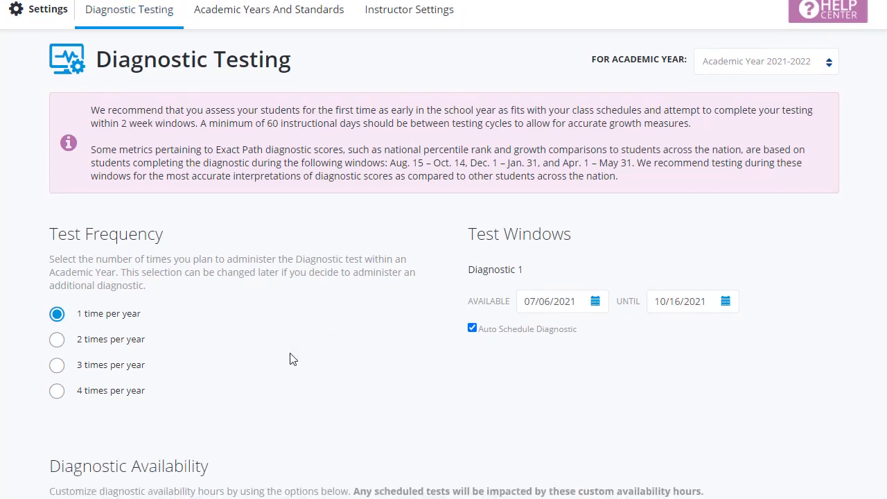
{"action": "scroll", "coordinate": [292, 358], "scroll_direction": "up", "scroll_amount": 1}
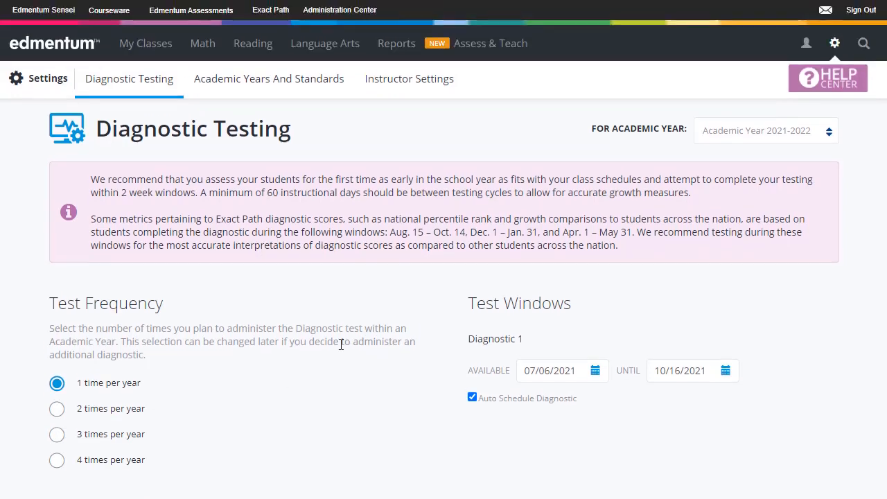
Step: Switch the diagnostic testing settings to academic year 2020-2021
{"action": "left_click", "coordinate": [765, 139]}
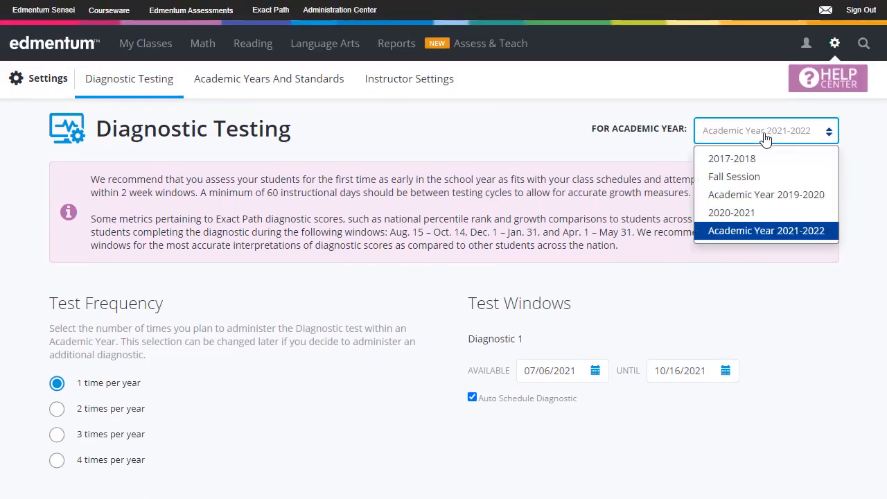
{"action": "left_click", "coordinate": [768, 213]}
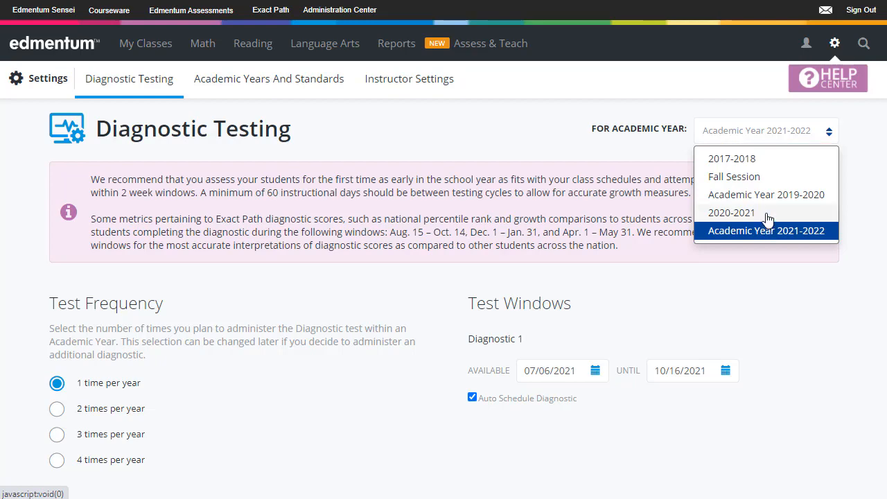
{"action": "scroll", "coordinate": [380, 391], "scroll_direction": "down", "scroll_amount": 1}
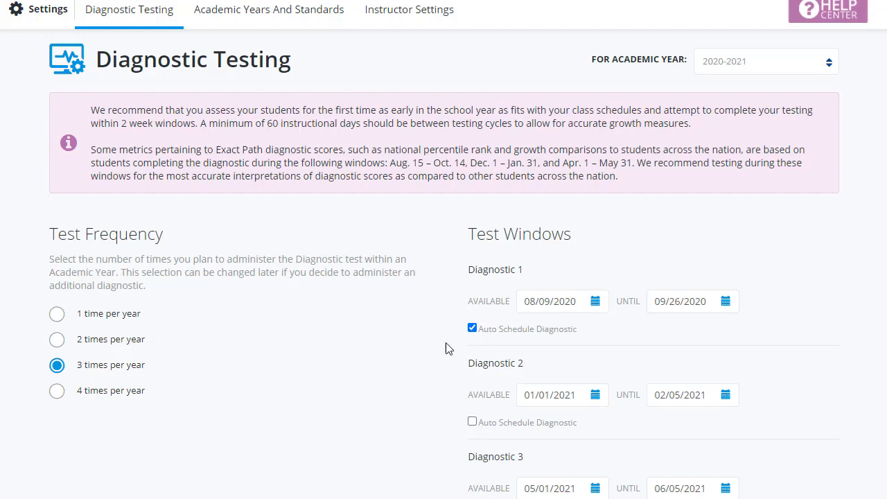
Step: Set Diagnostic 2's available-from date to 09/28/2020
{"action": "scroll", "coordinate": [447, 348], "scroll_direction": "down", "scroll_amount": 1}
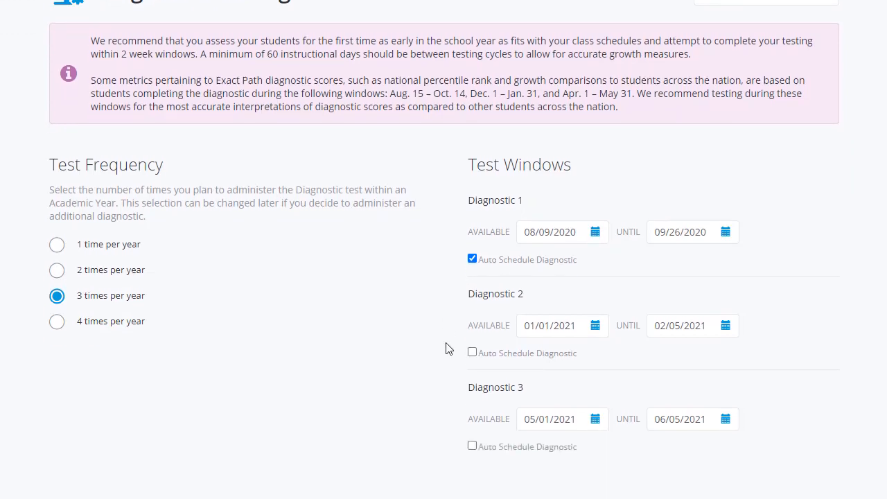
{"action": "left_click", "coordinate": [595, 326]}
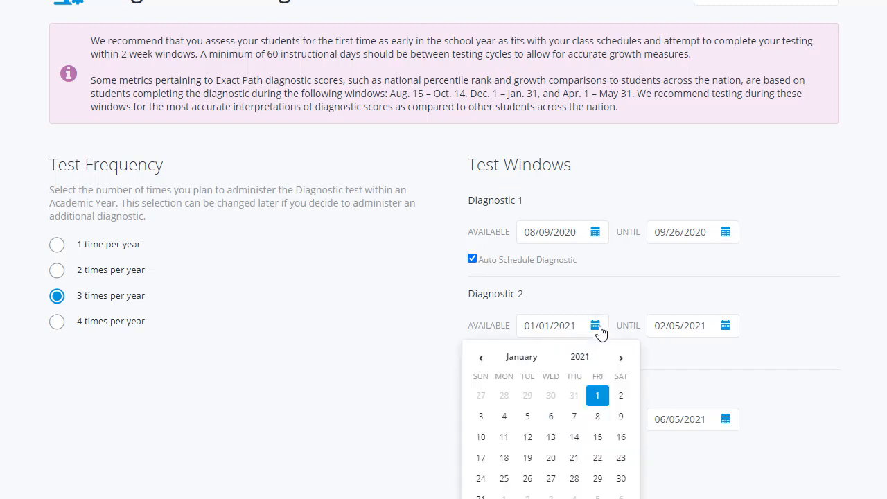
{"action": "left_click", "coordinate": [478, 359]}
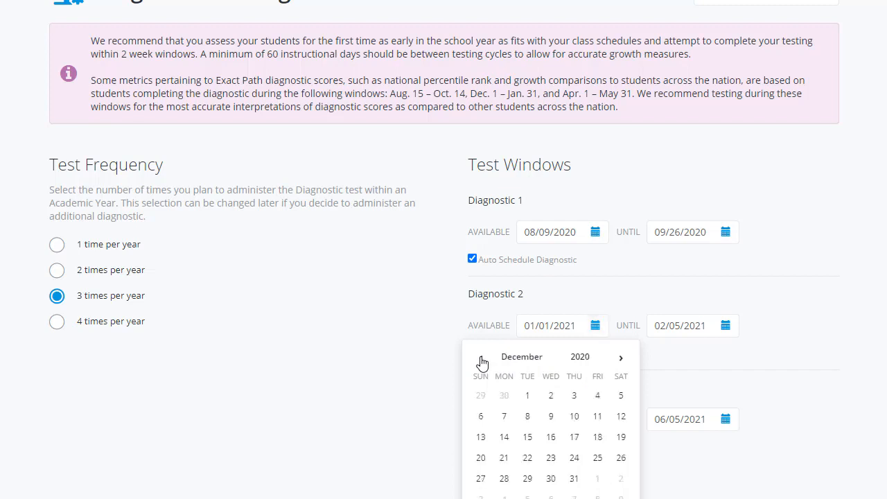
{"action": "left_click", "coordinate": [480, 359]}
{"action": "left_click", "coordinate": [481, 359]}
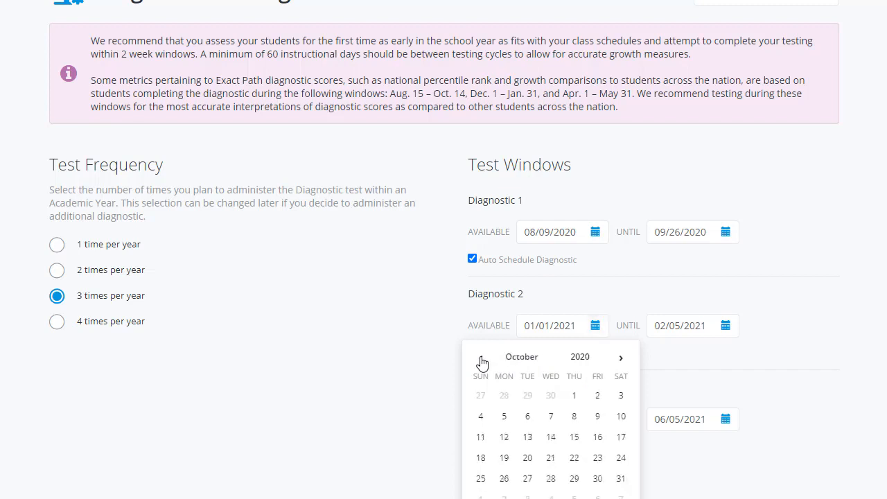
{"action": "left_click", "coordinate": [480, 359]}
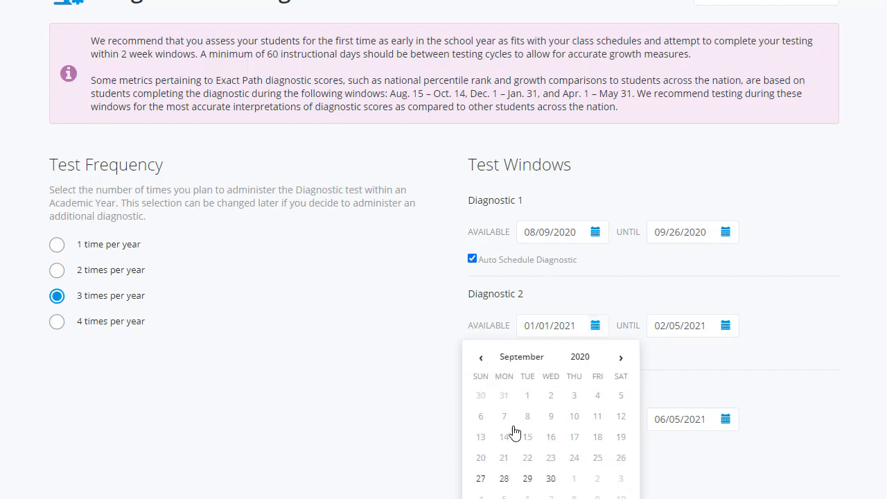
{"action": "left_click", "coordinate": [505, 482]}
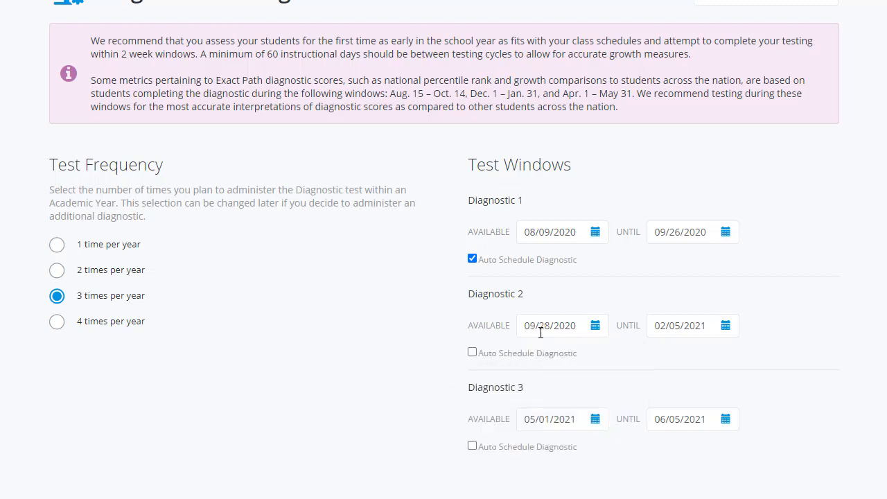
Step: Set Diagnostic 2's until date to 01/08/2021
{"action": "left_click", "coordinate": [725, 326]}
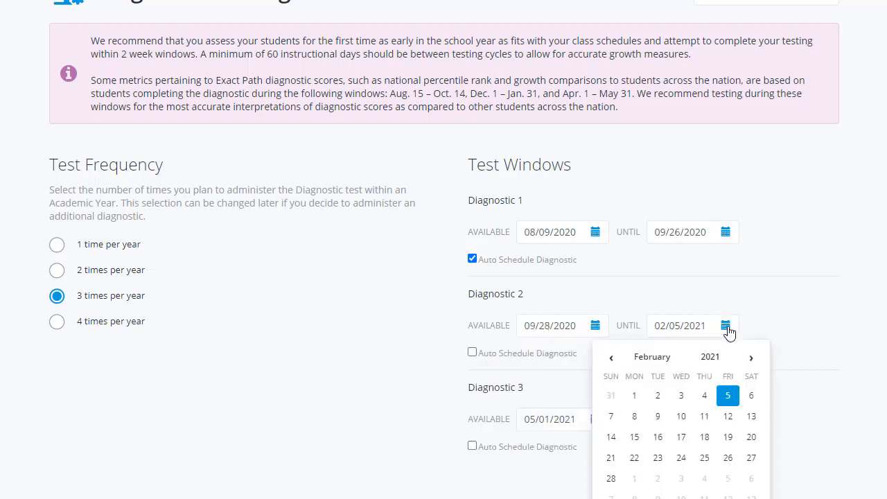
{"action": "left_click", "coordinate": [611, 360]}
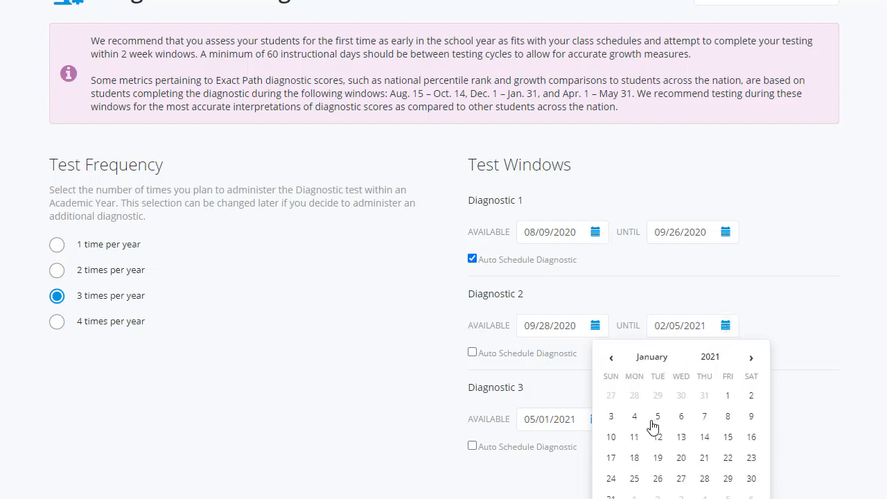
{"action": "left_click", "coordinate": [731, 419]}
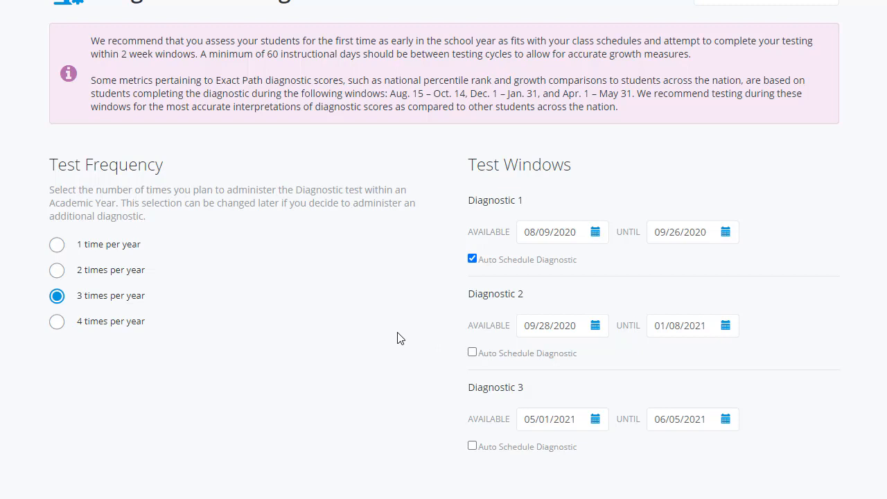
Step: Turn on Auto Schedule Diagnostic for Diagnostic 2
{"action": "left_click", "coordinate": [473, 353]}
{"action": "scroll", "coordinate": [395, 356], "scroll_direction": "down", "scroll_amount": 6}
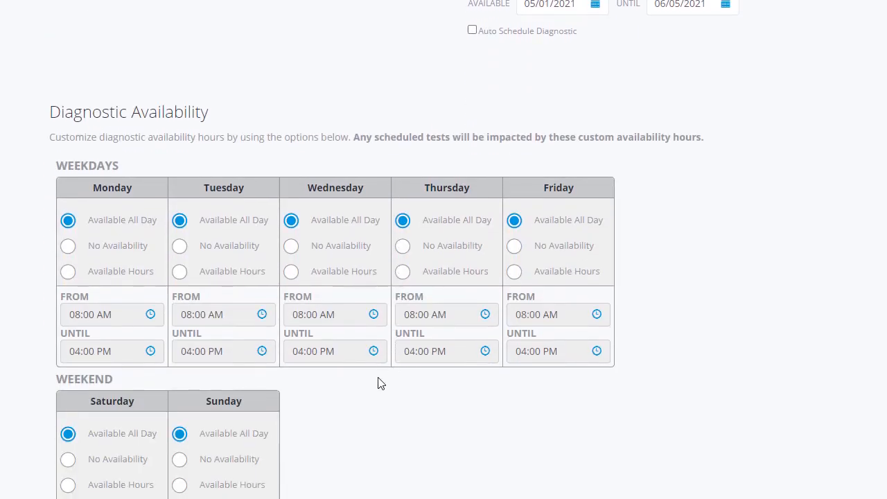
{"action": "scroll", "coordinate": [381, 398], "scroll_direction": "down", "scroll_amount": 1}
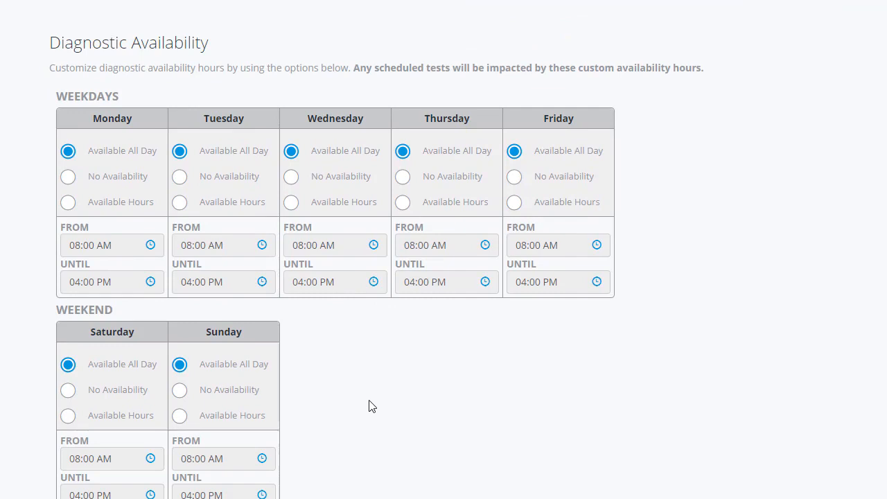
Step: Set Saturday and Sunday diagnostic availability to No Availability
{"action": "left_click", "coordinate": [179, 390]}
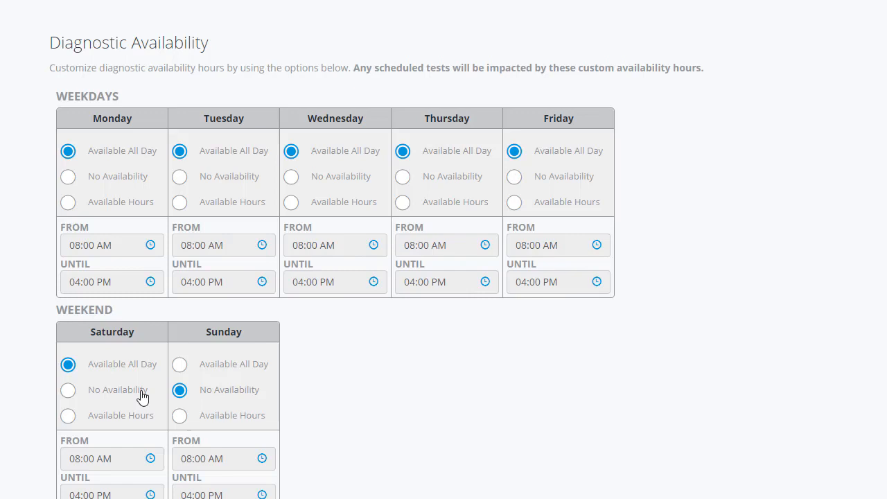
{"action": "left_click", "coordinate": [100, 396]}
Step: Set Tuesday to Available Hours with an until time of 03:20 PM
{"action": "left_click", "coordinate": [206, 208]}
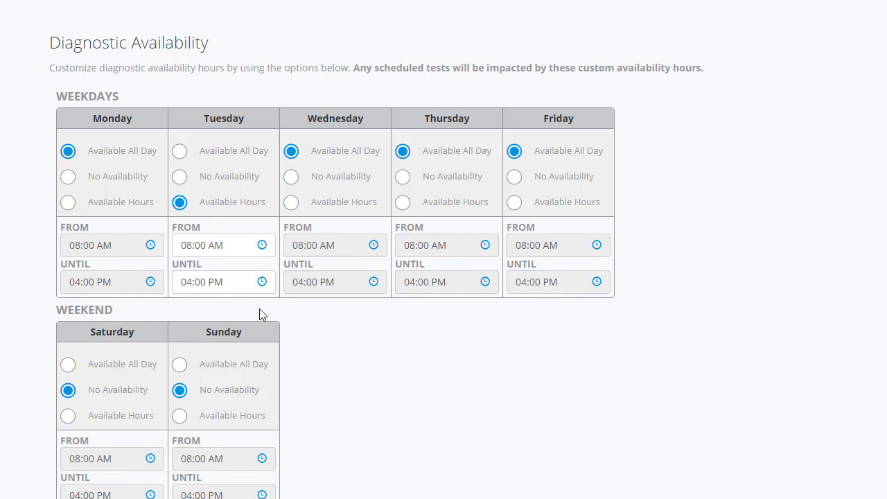
{"action": "left_click", "coordinate": [264, 285]}
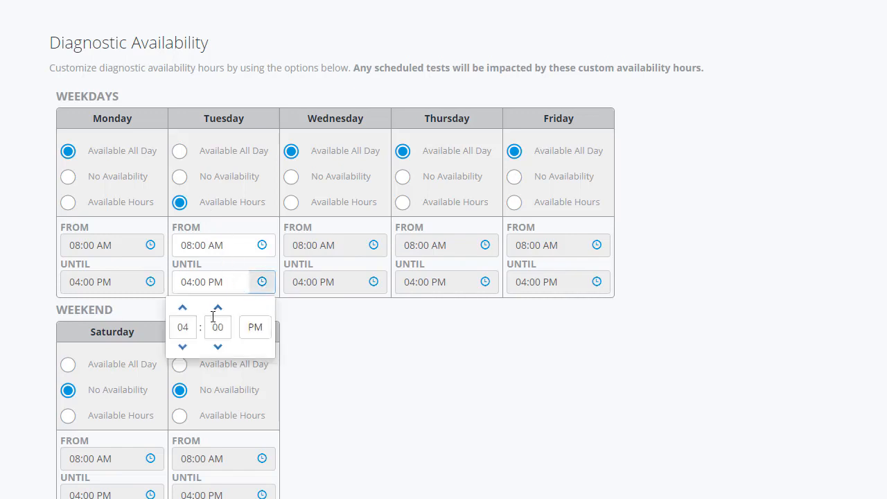
{"action": "left_click", "coordinate": [182, 307]}
{"action": "left_click", "coordinate": [181, 347]}
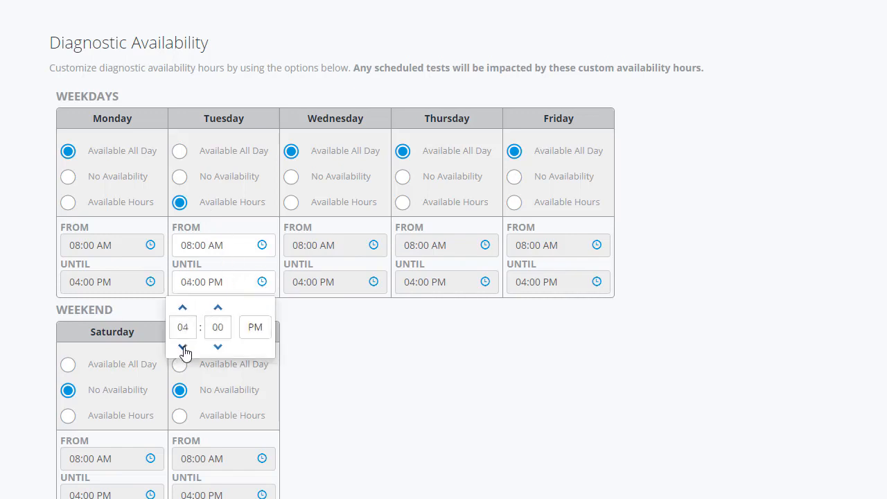
{"action": "left_click", "coordinate": [181, 347]}
{"action": "left_click", "coordinate": [217, 307]}
{"action": "left_click", "coordinate": [217, 307]}
{"action": "left_click", "coordinate": [217, 308]}
{"action": "left_click", "coordinate": [218, 307]}
{"action": "left_click", "coordinate": [330, 344]}
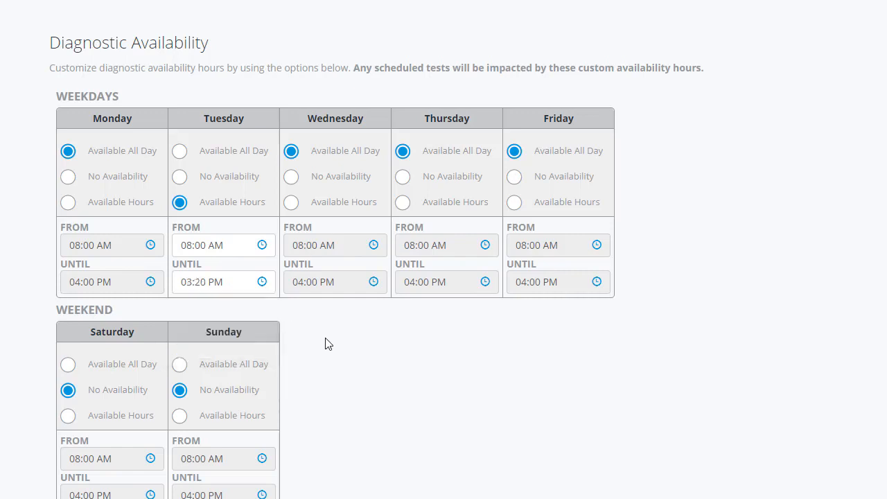
Step: Save the diagnostic testing settings
{"action": "scroll", "coordinate": [325, 342], "scroll_direction": "down", "scroll_amount": 3}
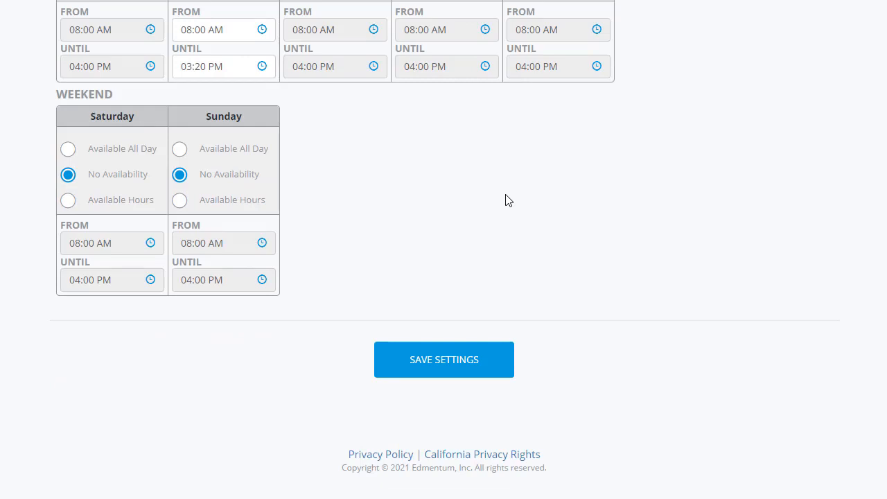
{"action": "left_click", "coordinate": [438, 370]}
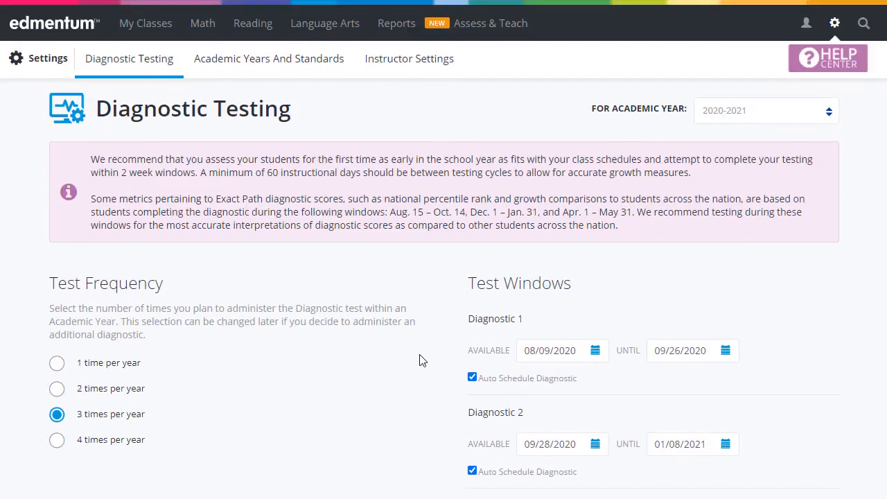